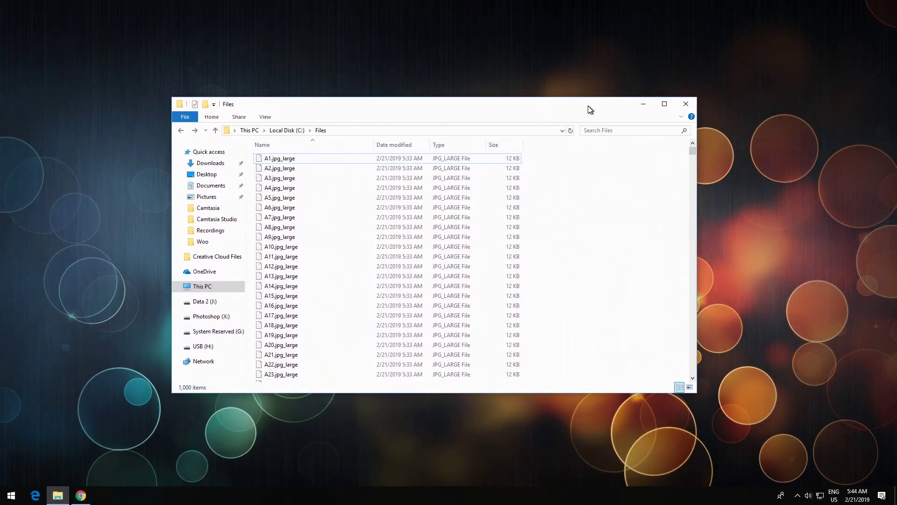
# Step: Select all 1,000 files, from A1.jpg_large through A1000.jpg_large
pyautogui.moveTo(589, 109); pyautogui.dragTo(587, 113)
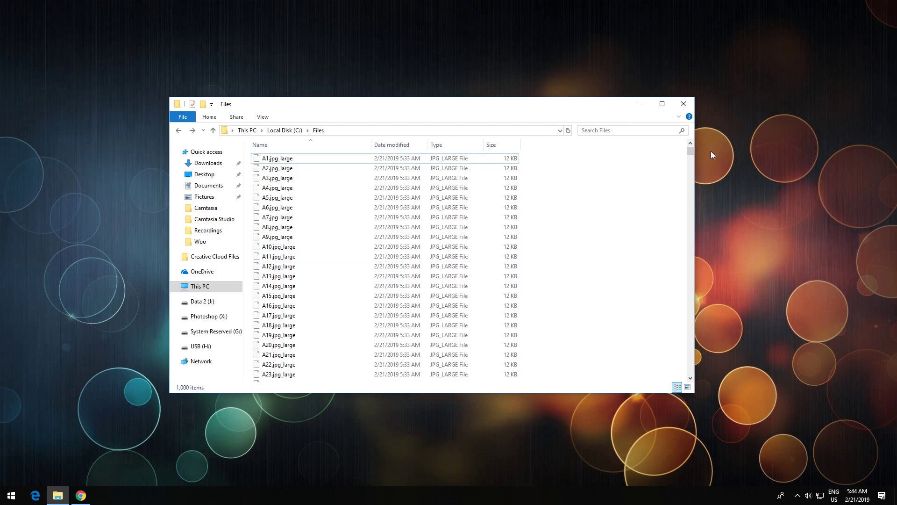
pyautogui.press('space')
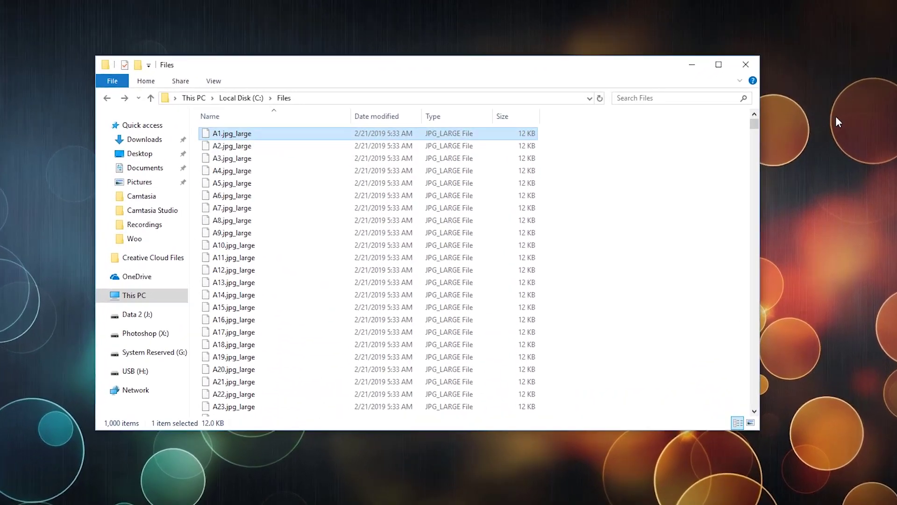
pyautogui.moveTo(754, 124); pyautogui.dragTo(811, 428)
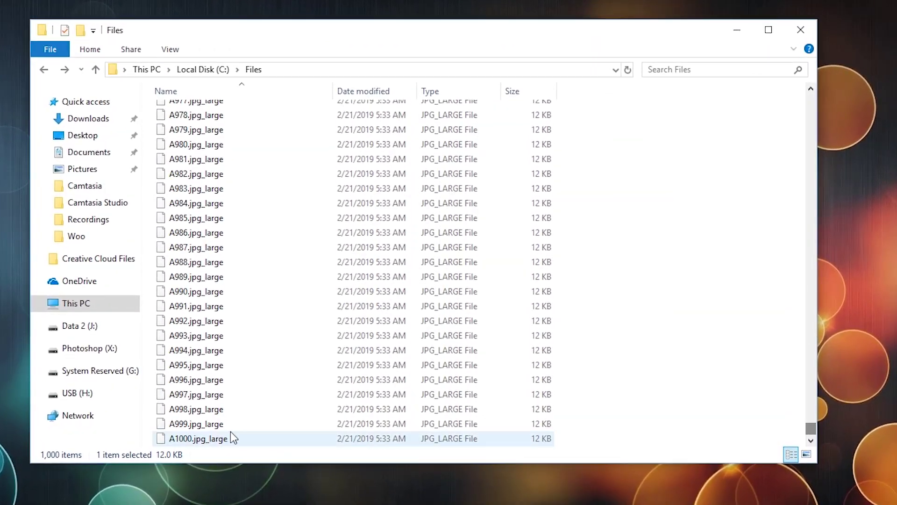
pyautogui.keyDown('shift'); pyautogui.click(232, 436); pyautogui.keyUp('shift')
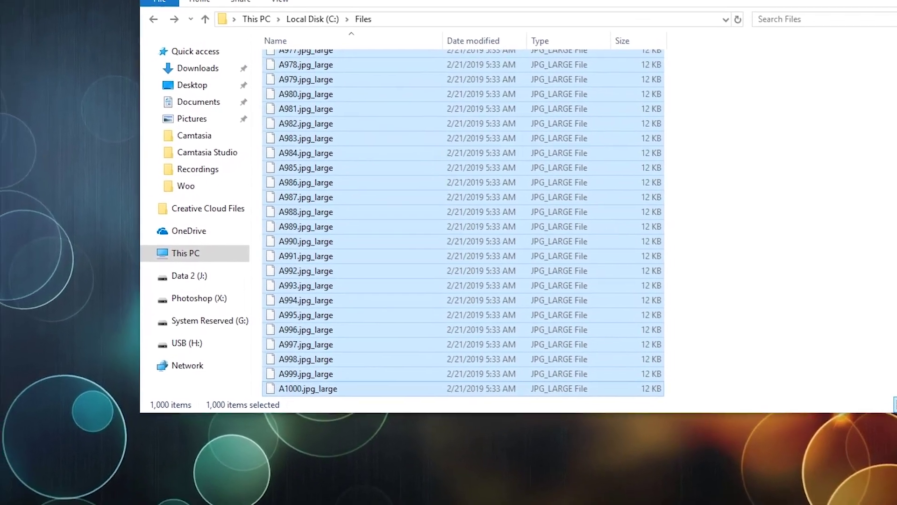
# Step: Launch Bulk Rename Utility from a Start menu search for 'bulk'
pyautogui.press('super')
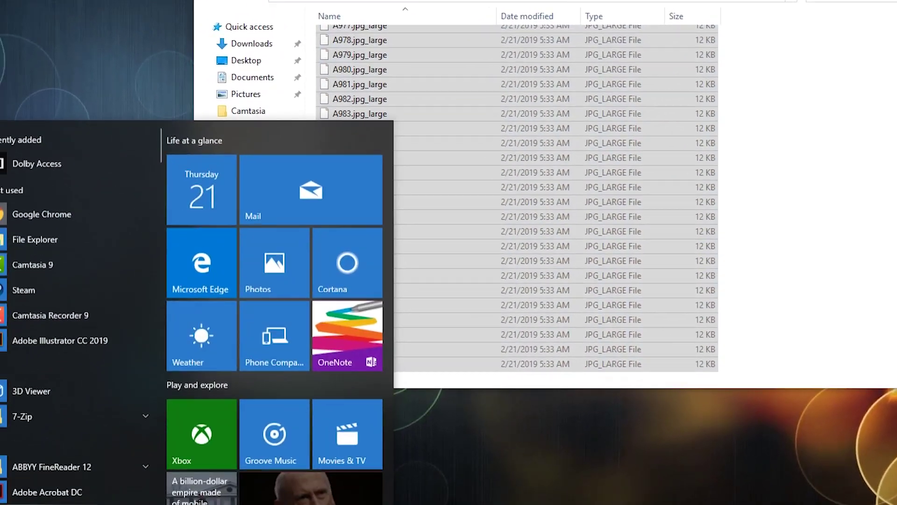
pyautogui.write('bulk')
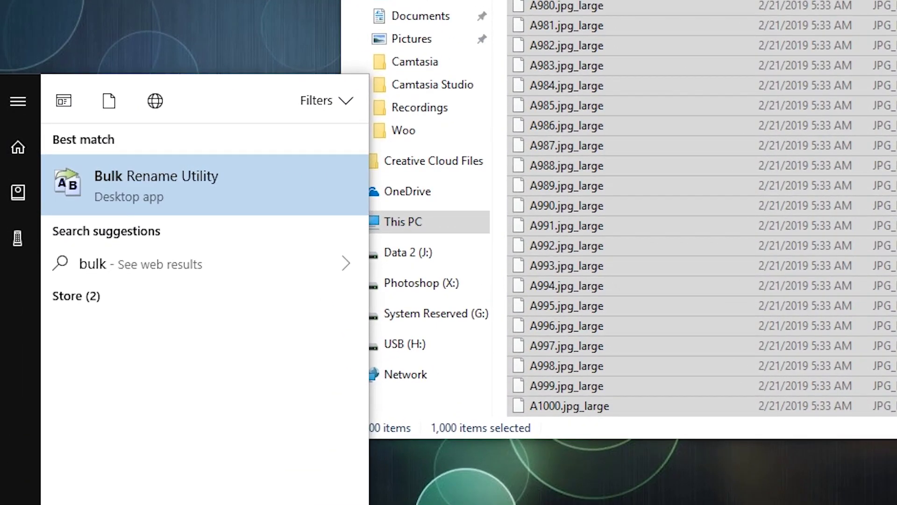
pyautogui.press('Return')
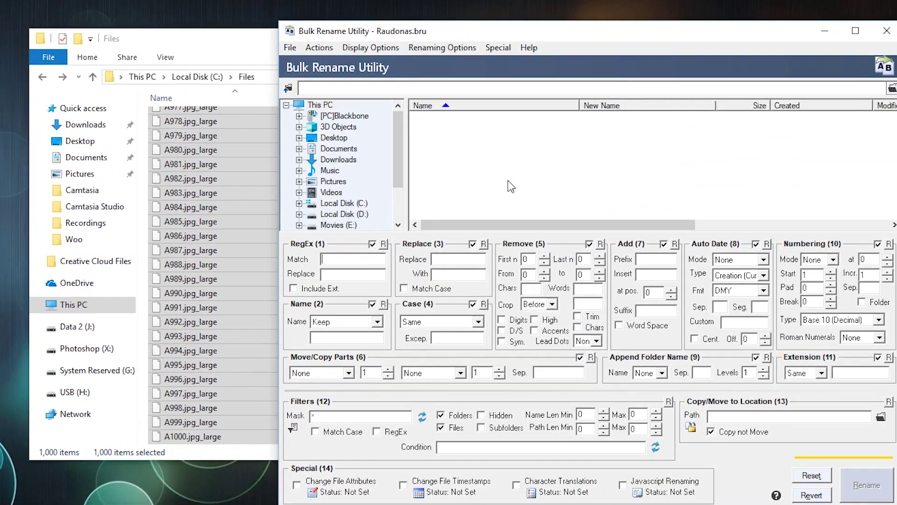
pyautogui.moveTo(671, 39); pyautogui.dragTo(527, 4)
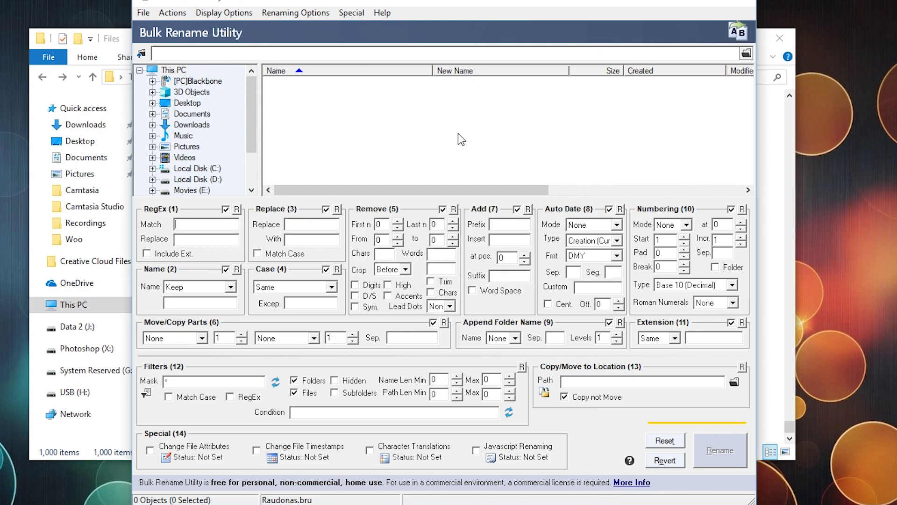
# Step: Arrange the windows side by side and load the C:\Files folder in the renamer
pyautogui.click(210, 170)
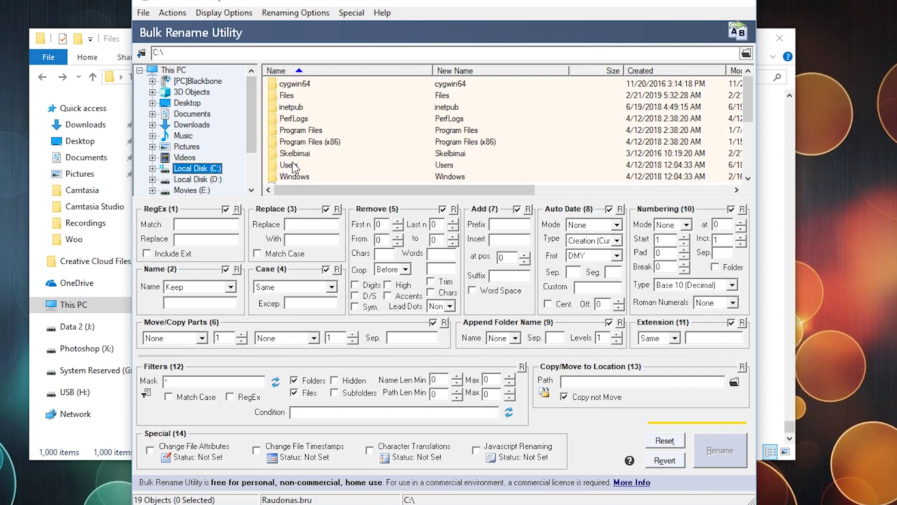
pyautogui.moveTo(352, 9); pyautogui.dragTo(528, 18)
pyautogui.moveTo(220, 40); pyautogui.dragTo(136, 67)
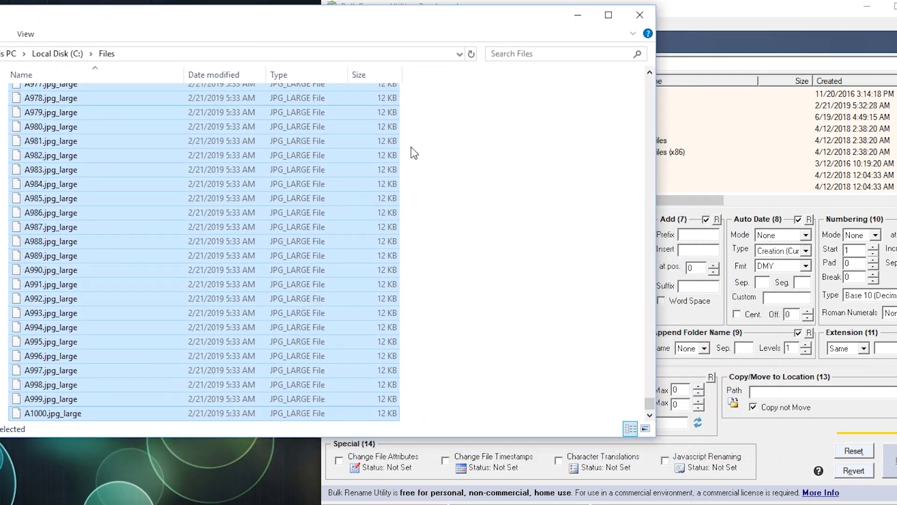
pyautogui.click(700, 23)
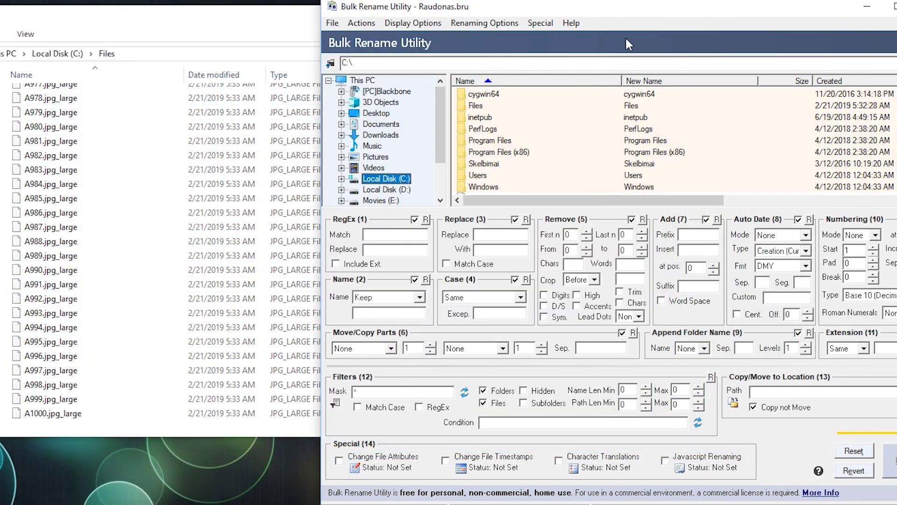
pyautogui.doubleClick(475, 106)
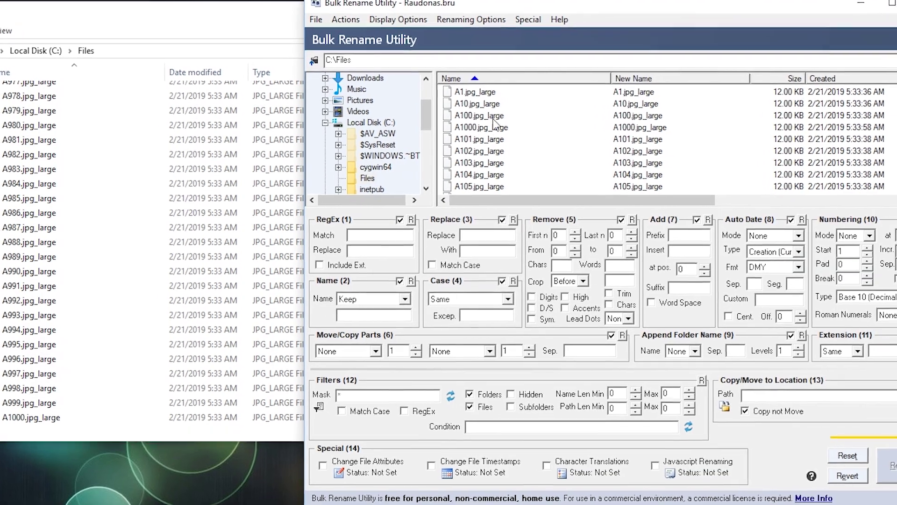
# Step: Select all files, replace 'A' with 'Twitter', and insert '_' at position 8
pyautogui.click(489, 94)
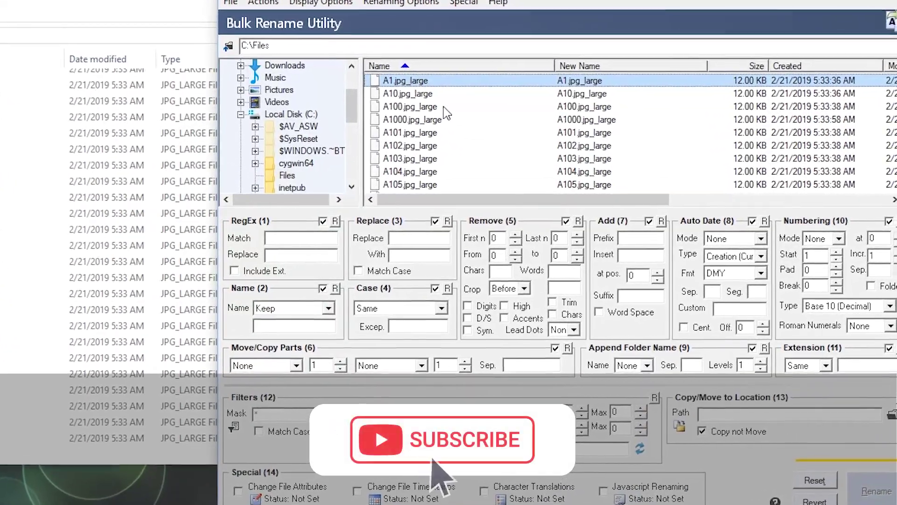
pyautogui.hotkey('ctrl', 'a')
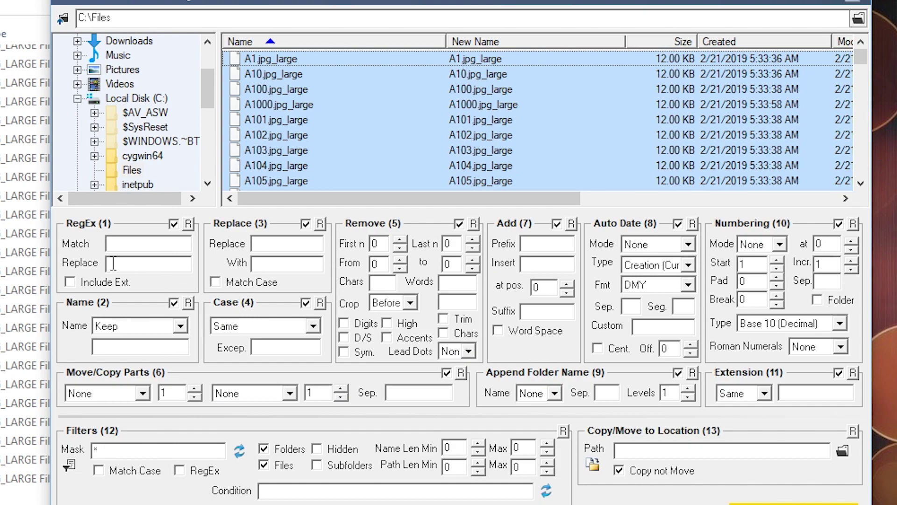
pyautogui.click(279, 245)
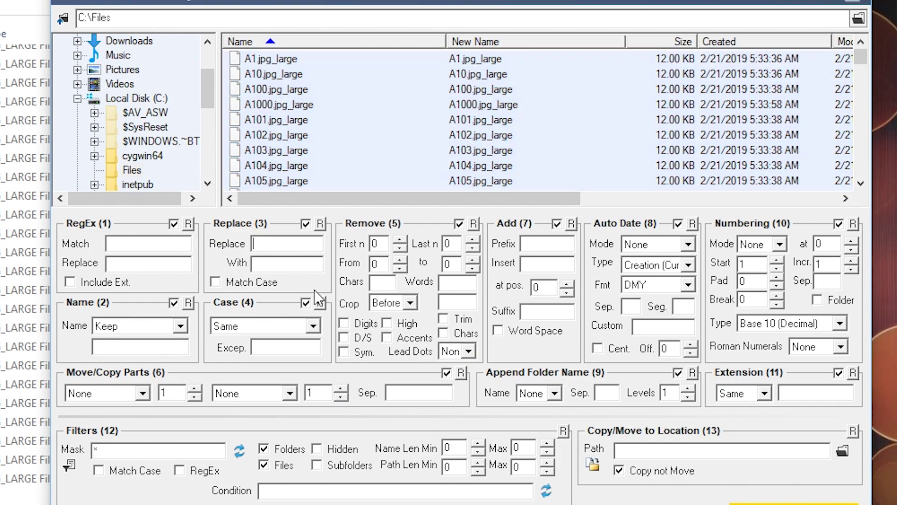
pyautogui.write('A')
pyautogui.click(285, 264)
pyautogui.write('Twitt')
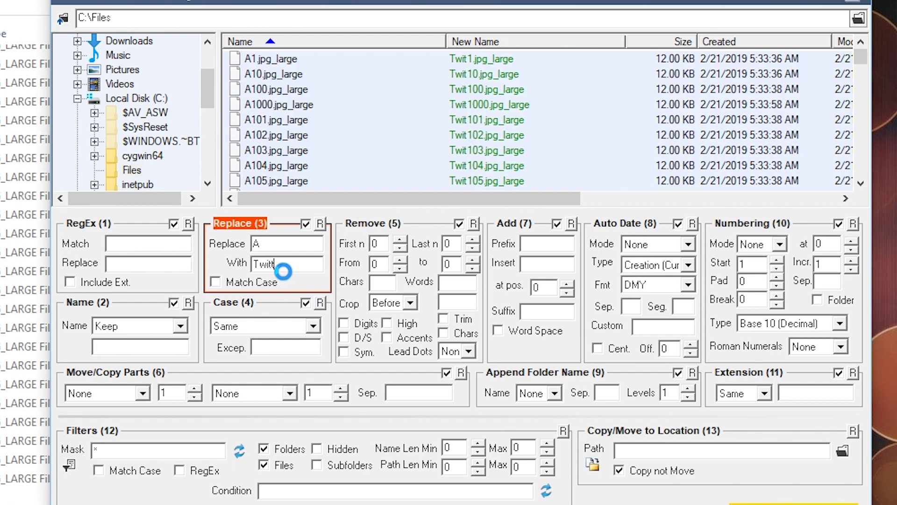
pyautogui.write('er')
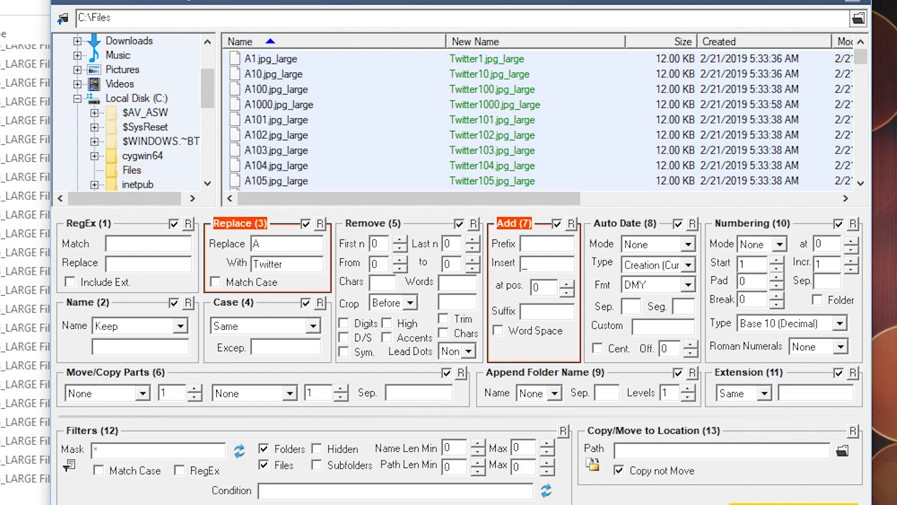
pyautogui.click(571, 288)
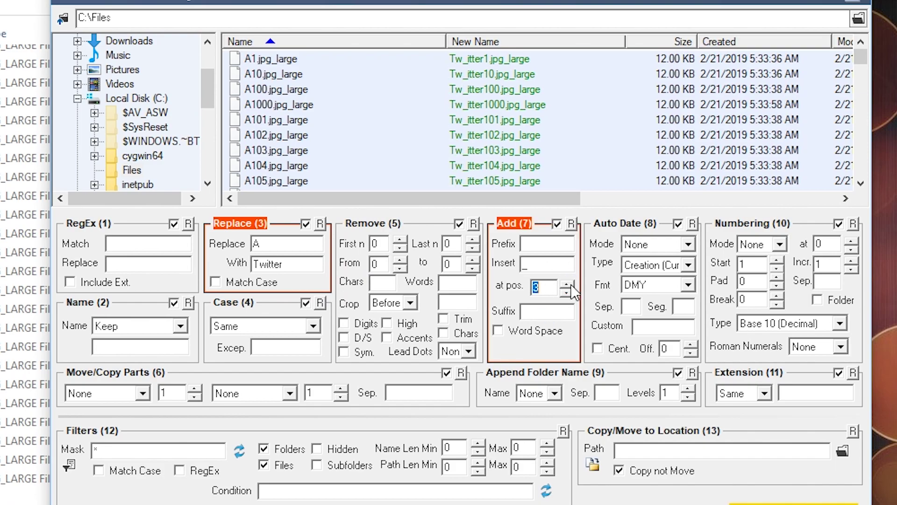
pyautogui.click(571, 287)
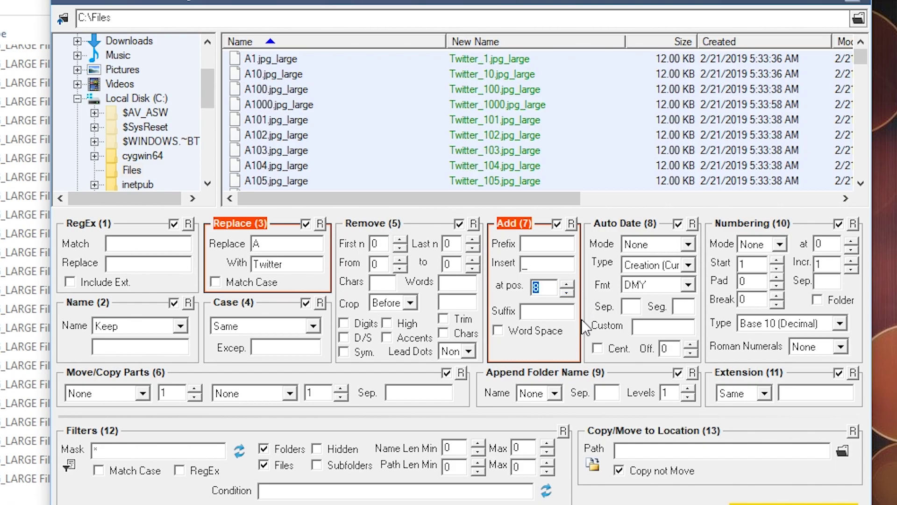
pyautogui.click(689, 244)
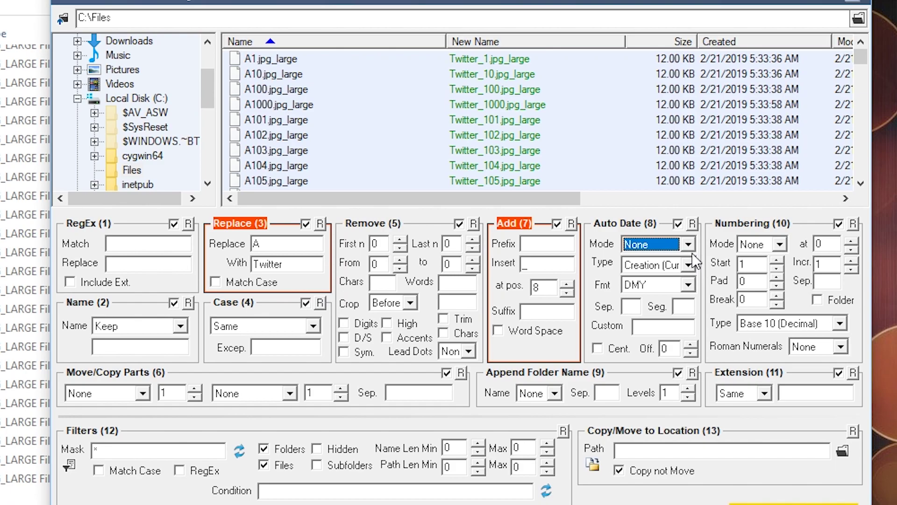
# Step: Put a date prefix at the start of each name and fix the extension to jpg
pyautogui.click(690, 248)
pyautogui.click(685, 273)
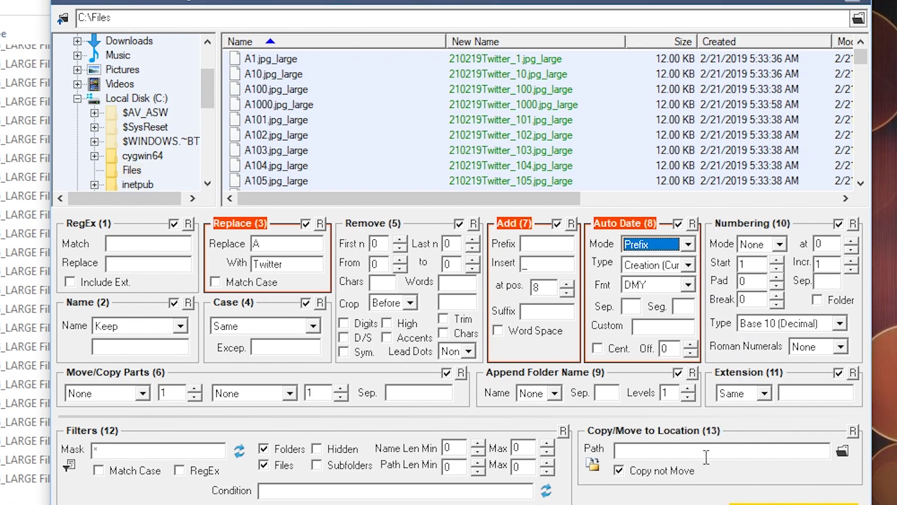
pyautogui.click(799, 393)
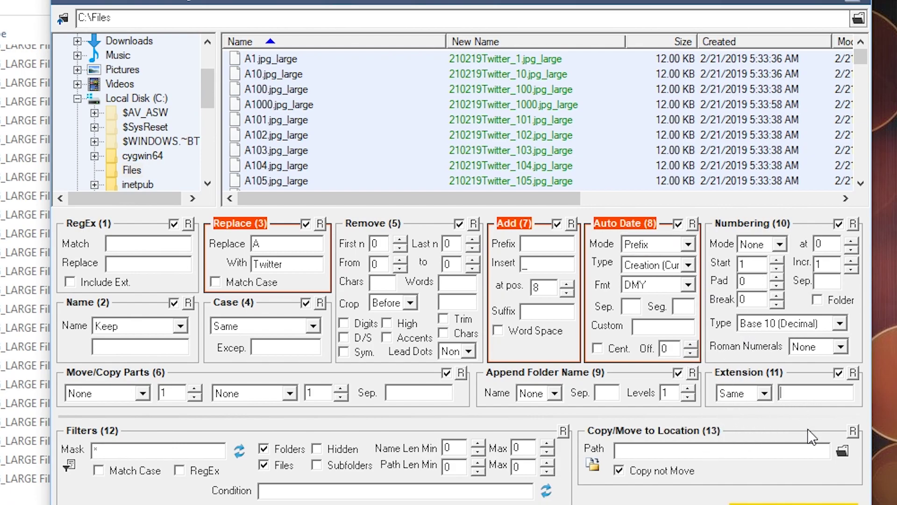
pyautogui.write('jpg')
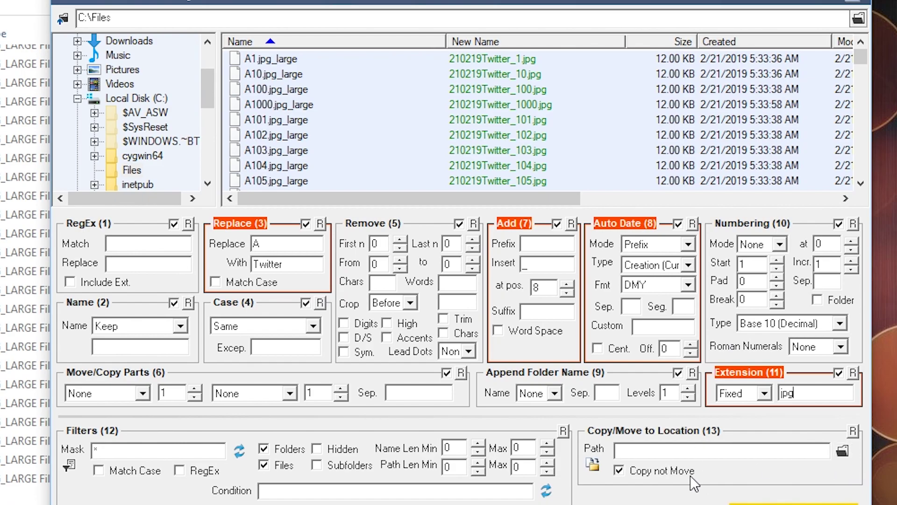
# Step: Create C:\Files\New folder as the copy destination and run Rename on all 1000 files
pyautogui.click(839, 451)
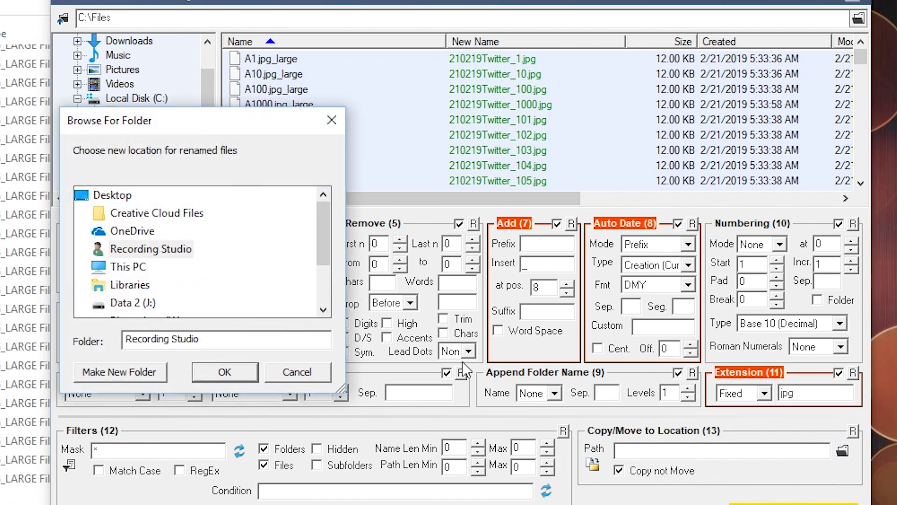
pyautogui.click(141, 272)
pyautogui.scroll(-1, 175, 260)
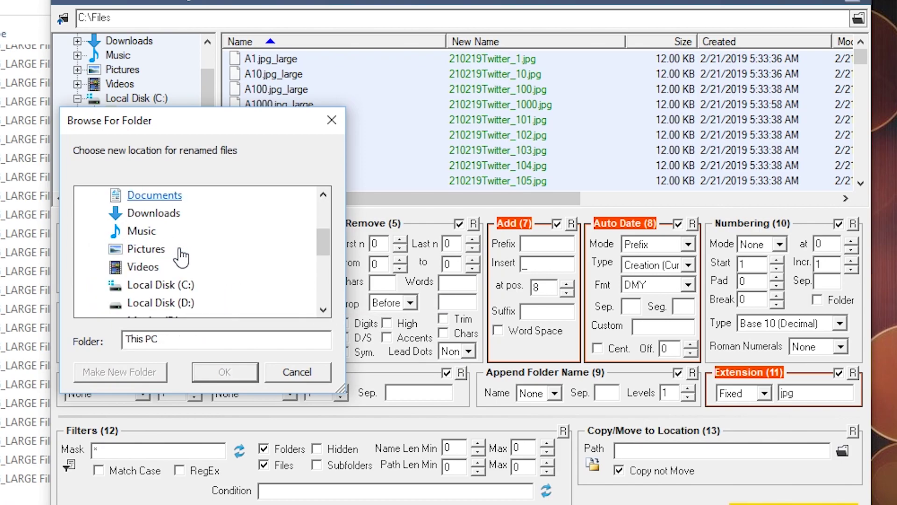
pyautogui.click(151, 285)
pyautogui.click(156, 231)
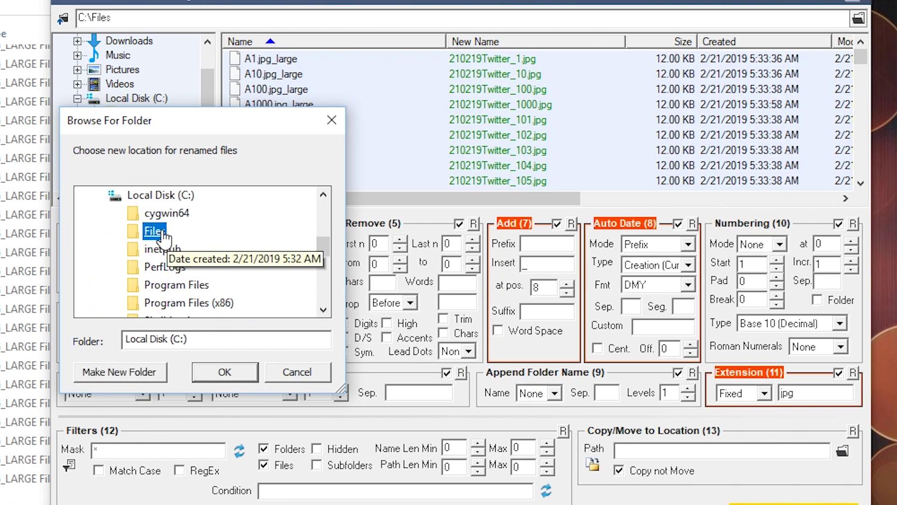
pyautogui.click(141, 370)
pyautogui.write('REna')
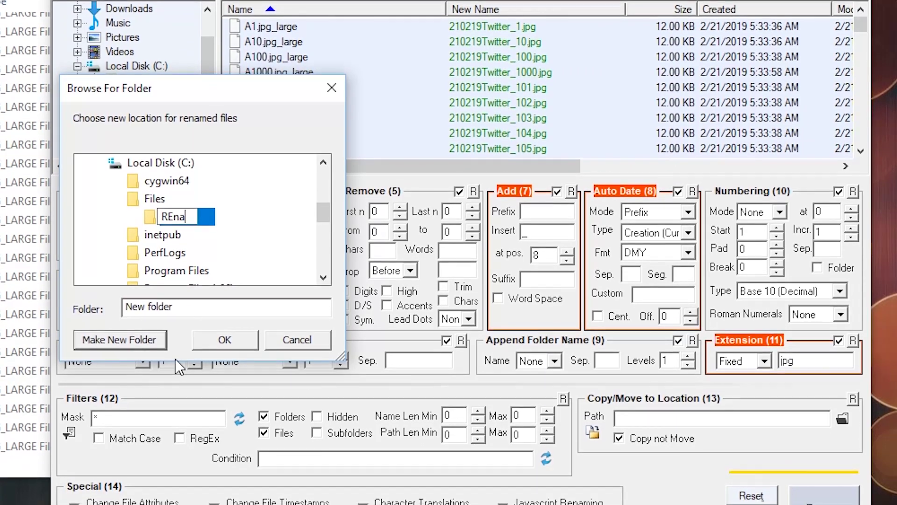
pyautogui.press('BackSpace')
pyautogui.press('BackSpace')
pyautogui.write('en')
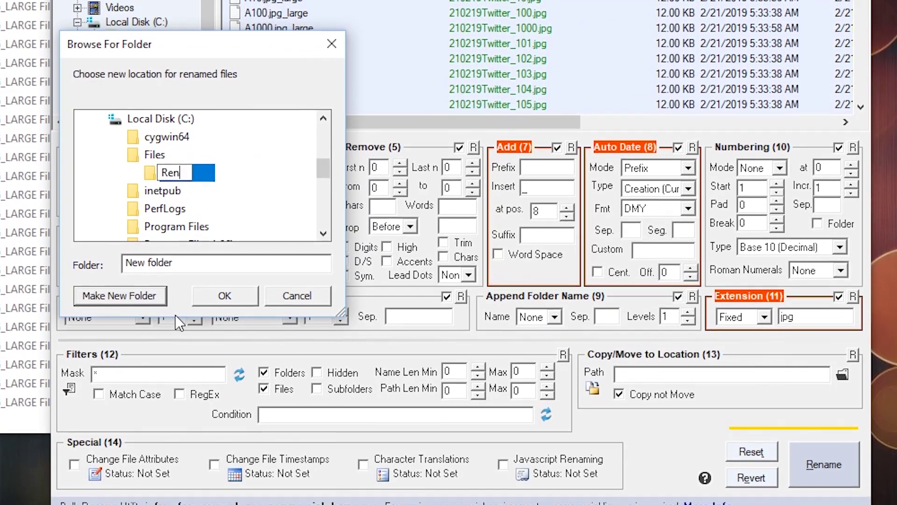
pyautogui.write('amed')
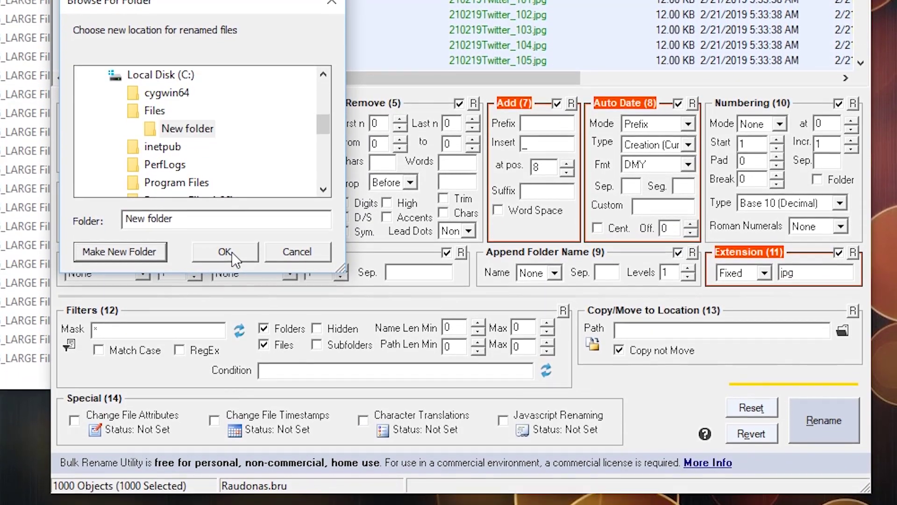
pyautogui.click(225, 273)
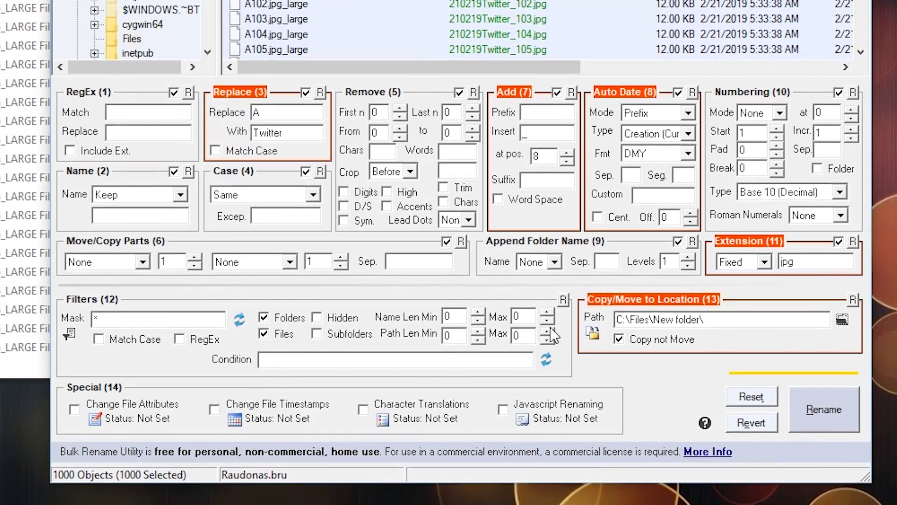
pyautogui.click(813, 420)
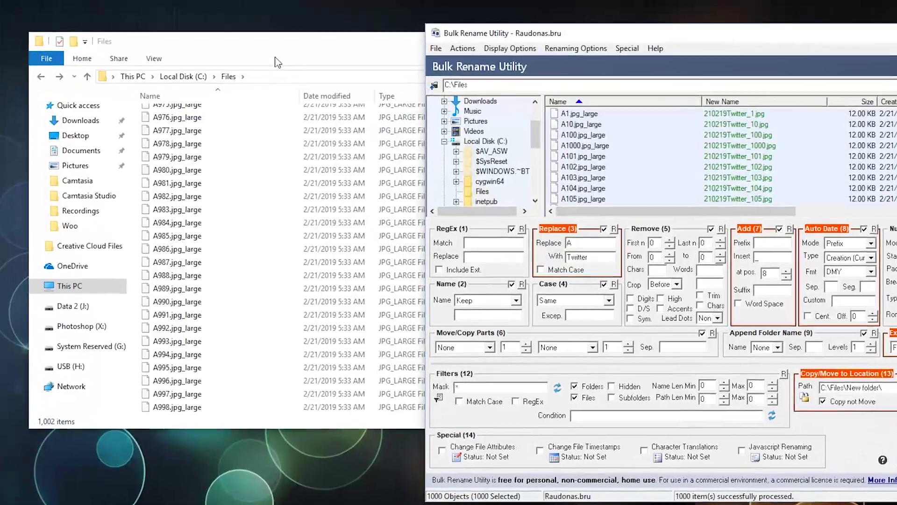
# Step: Go to C:\Files and check the contents of New folder and the Renamed folder
pyautogui.click(260, 35)
pyautogui.click(203, 72)
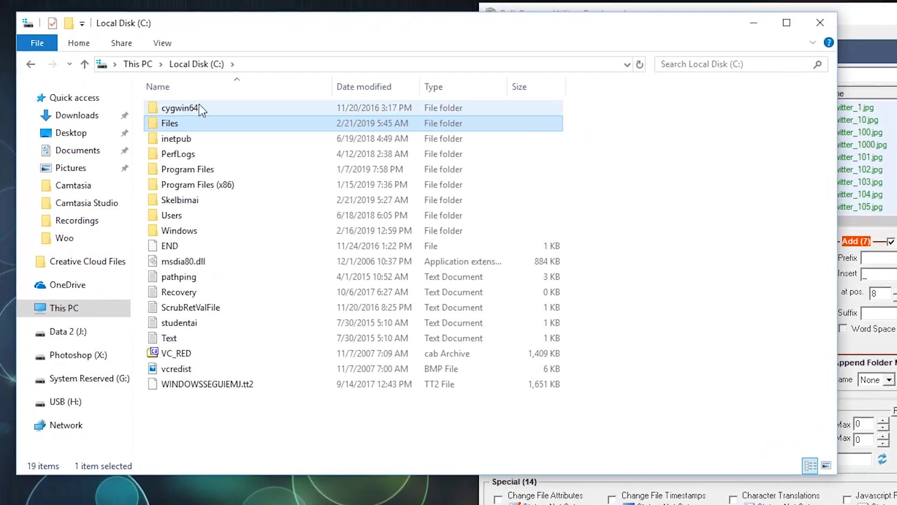
pyautogui.doubleClick(199, 123)
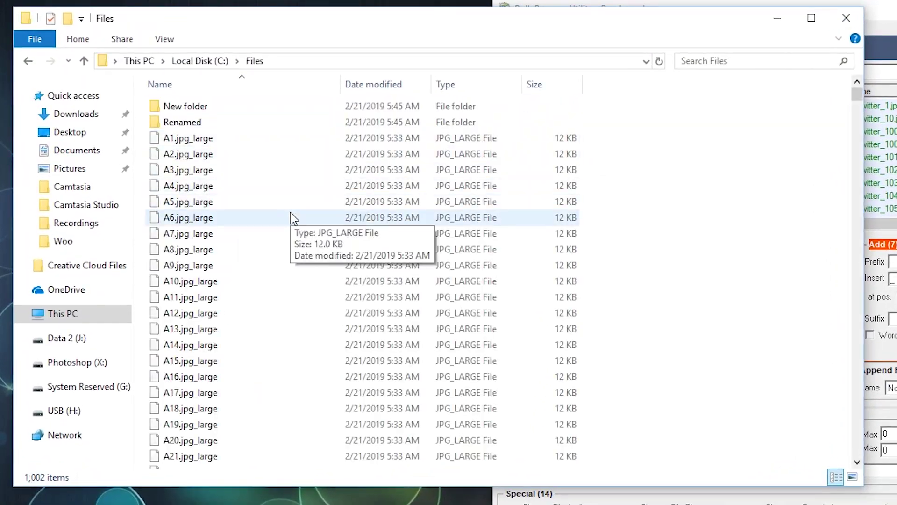
pyautogui.doubleClick(231, 109)
pyautogui.hotkey('alt', 'Left')
pyautogui.doubleClick(210, 124)
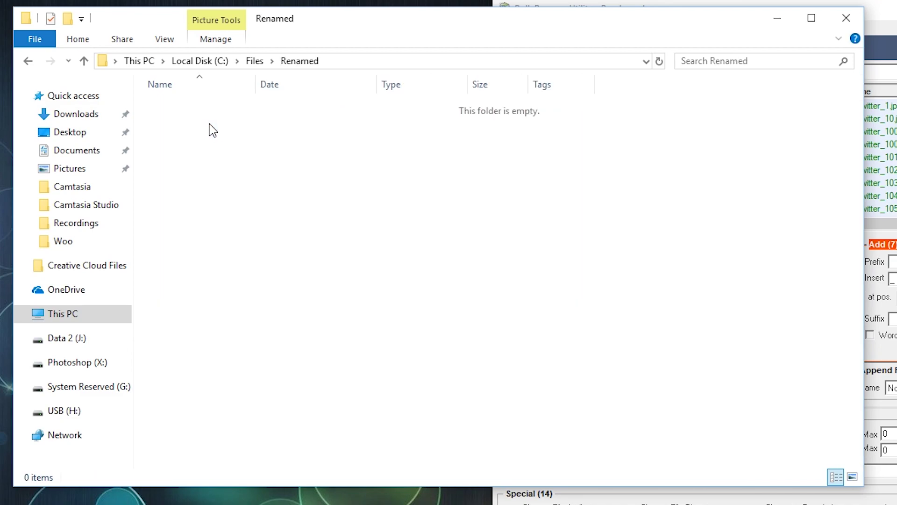
pyautogui.hotkey('alt', 'Left')
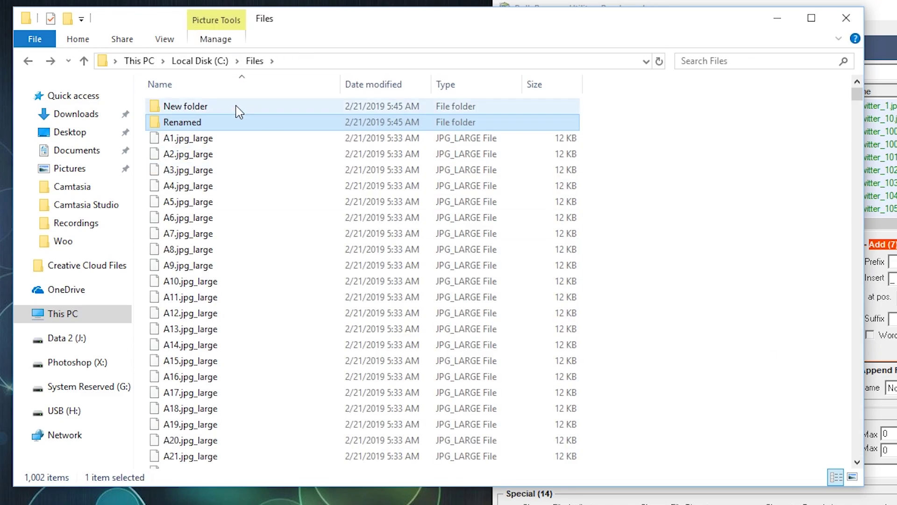
# Step: Open New folder, select all images, and switch to the Details view
pyautogui.doubleClick(236, 111)
pyautogui.click(182, 125)
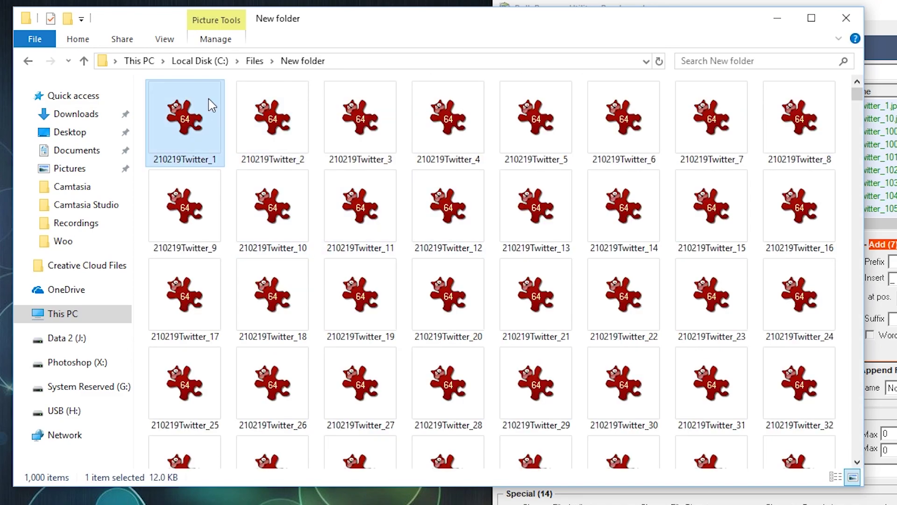
pyautogui.hotkey('ctrl', 'a')
pyautogui.click(165, 38)
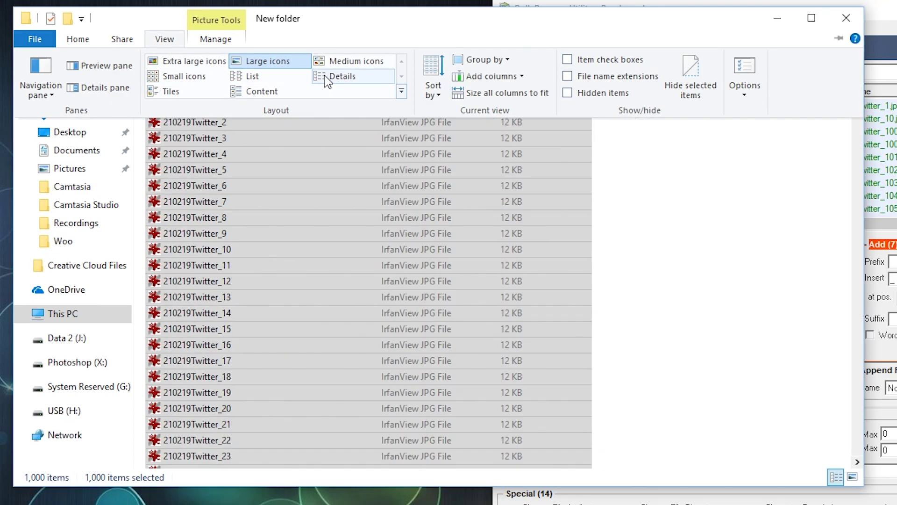
pyautogui.click(339, 78)
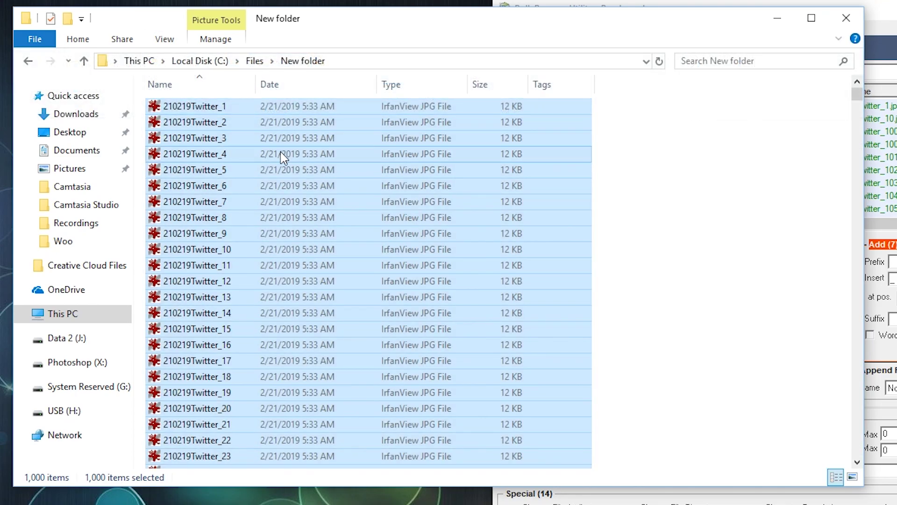
pyautogui.click(249, 109)
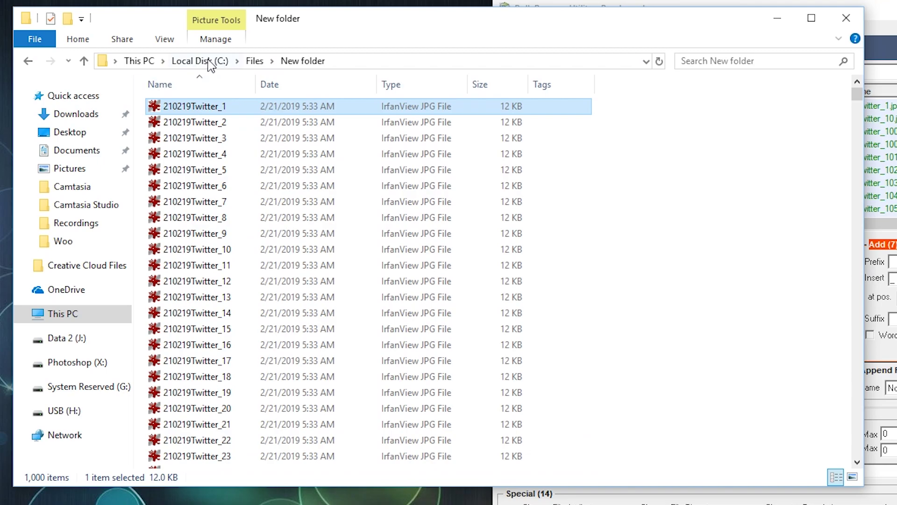
# Step: In Folder Options, show hidden files and unhide extensions, then select the second image
pyautogui.click(166, 39)
pyautogui.click(749, 77)
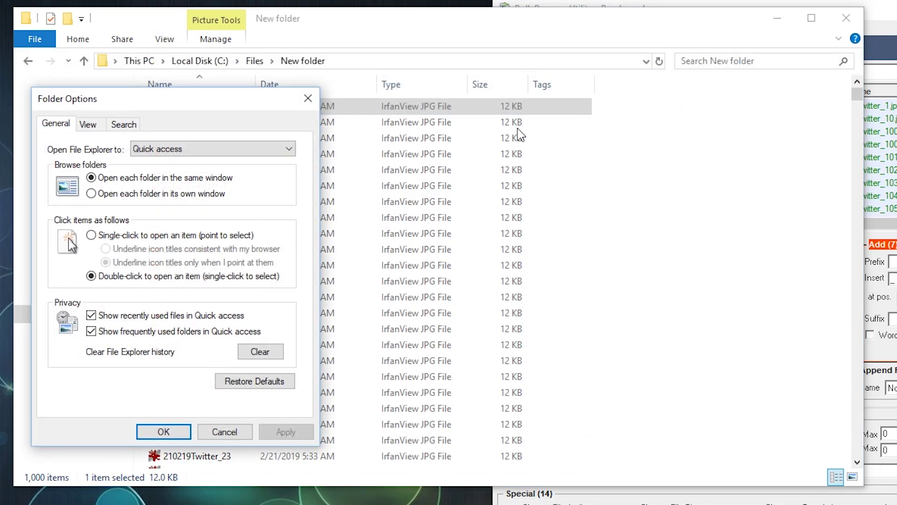
pyautogui.click(87, 125)
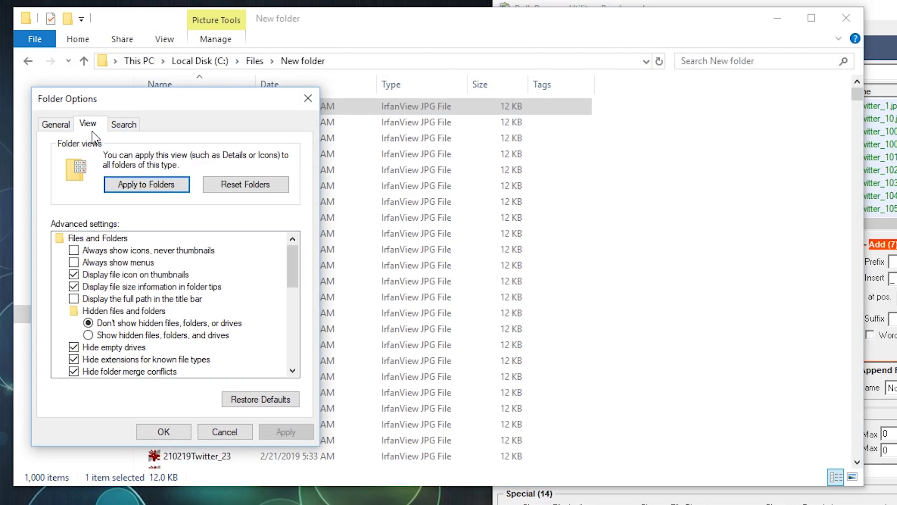
pyautogui.click(124, 335)
pyautogui.click(138, 359)
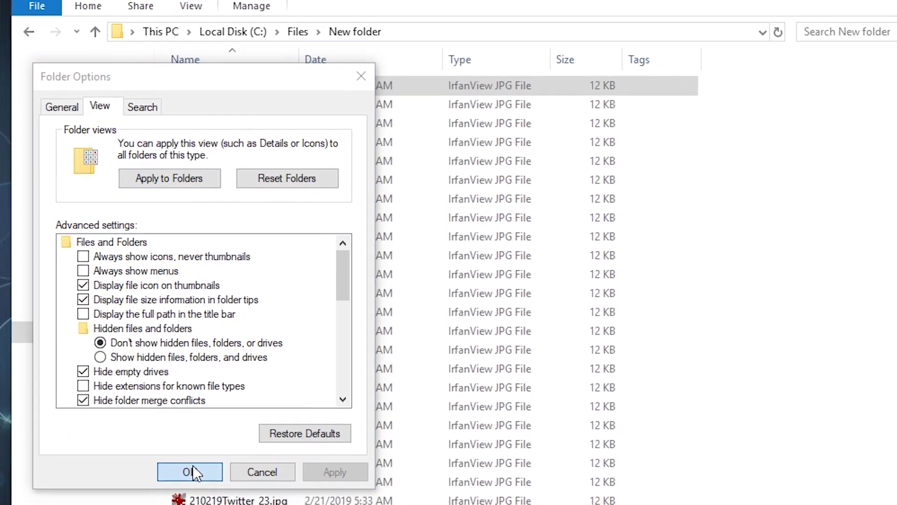
pyautogui.click(193, 472)
pyautogui.click(279, 104)
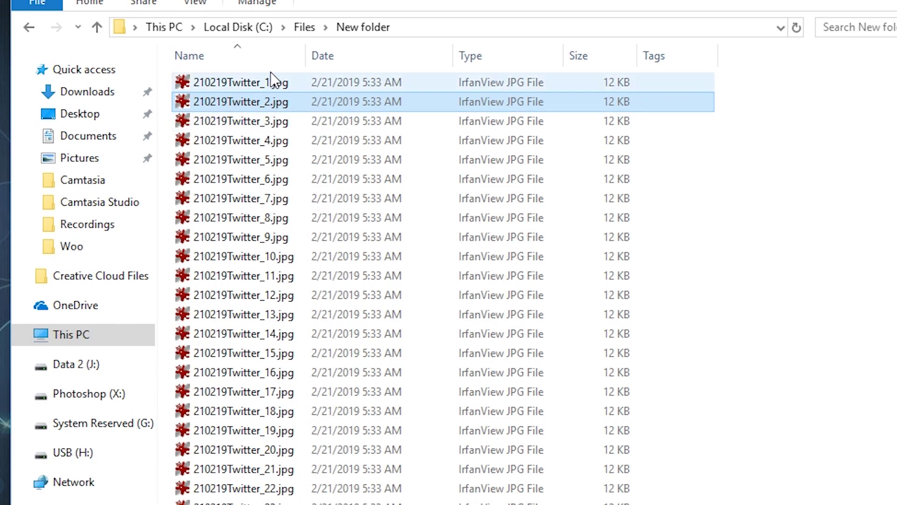